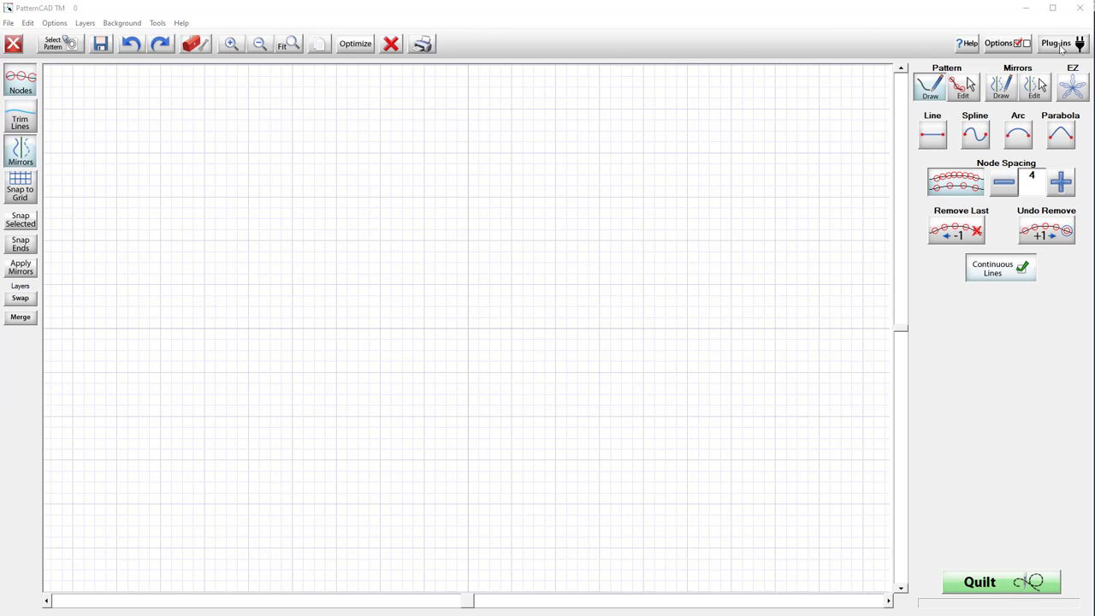
- Launch the Pattern Fonts plug-in and enter '2021', previewed as Agency FB outline lettering
{"action": "left_click", "coordinate": [1058, 44]}
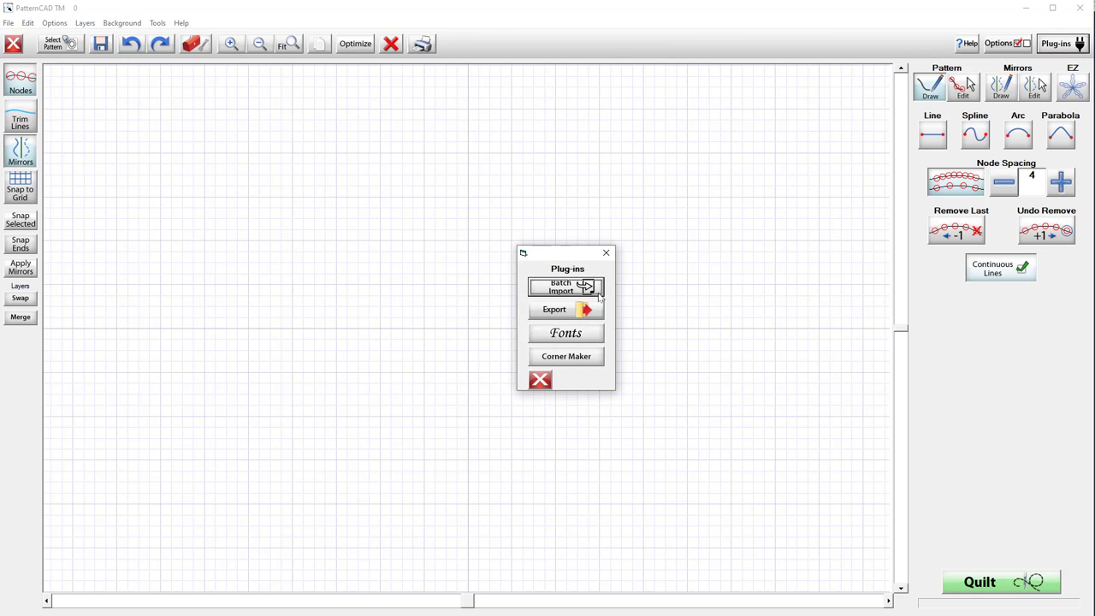
{"action": "left_click", "coordinate": [587, 286]}
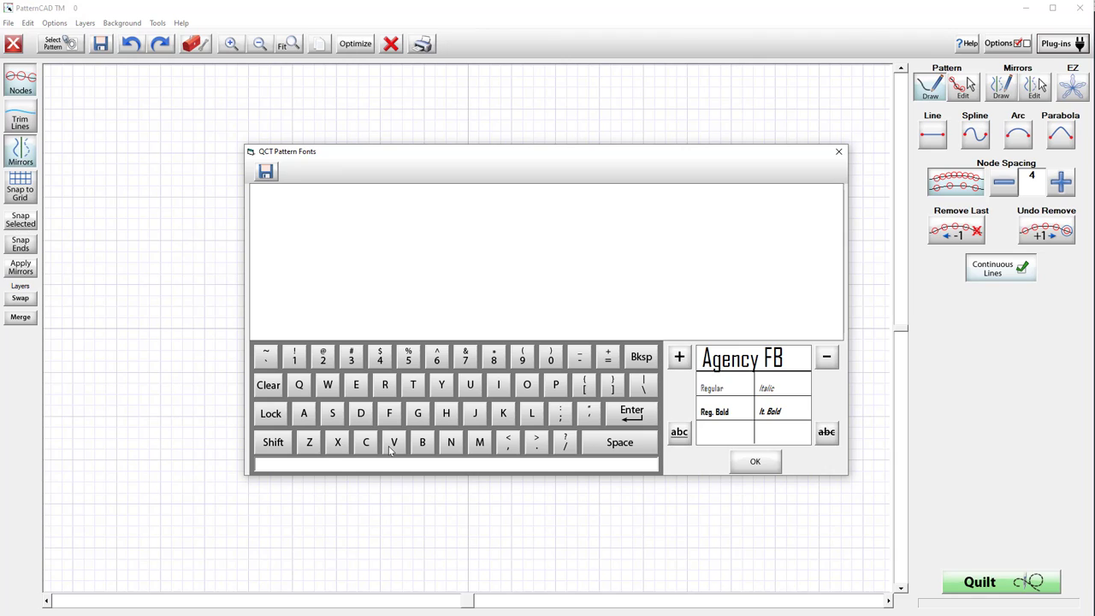
{"action": "left_click", "coordinate": [325, 361]}
{"action": "left_click", "coordinate": [551, 359]}
{"action": "left_click", "coordinate": [323, 359]}
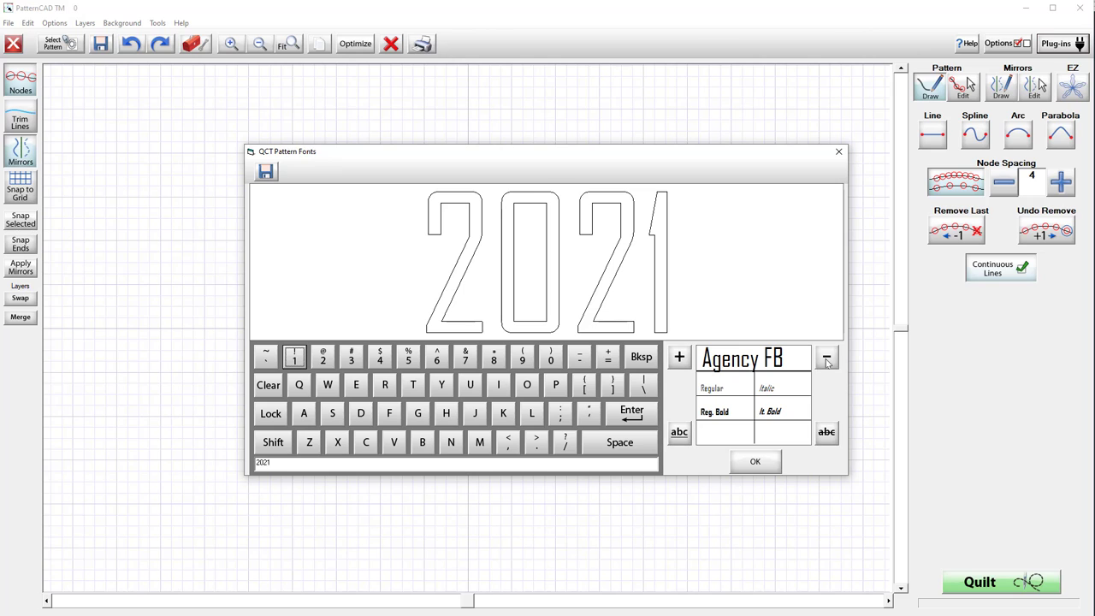
- Step the 2021 lettering through Algerian and Arial to Arial Black
{"action": "left_click", "coordinate": [679, 356]}
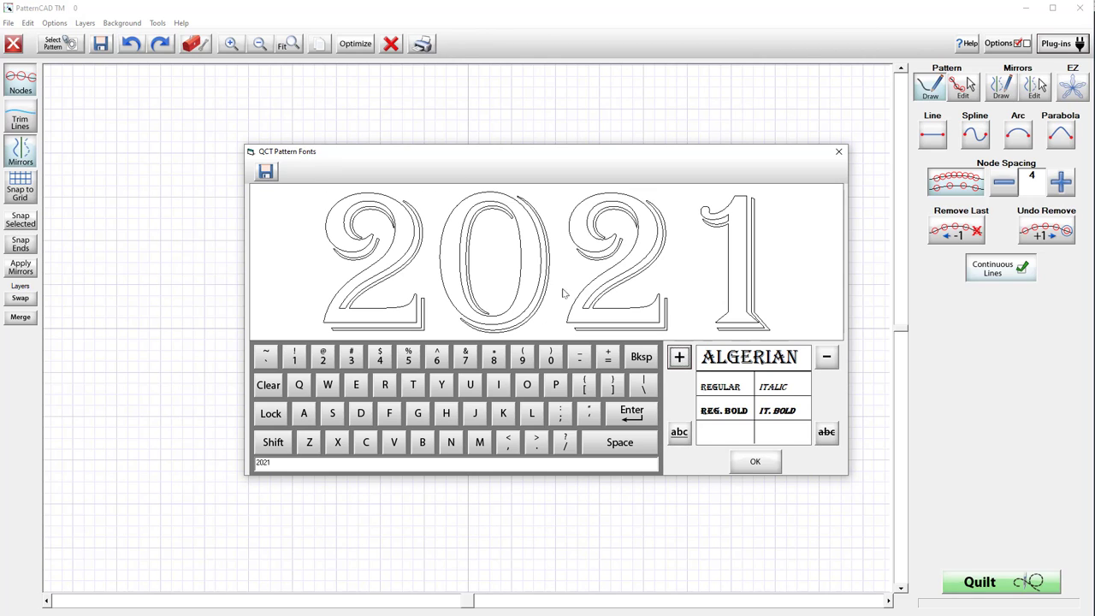
{"action": "left_click", "coordinate": [680, 357]}
{"action": "left_click", "coordinate": [680, 357]}
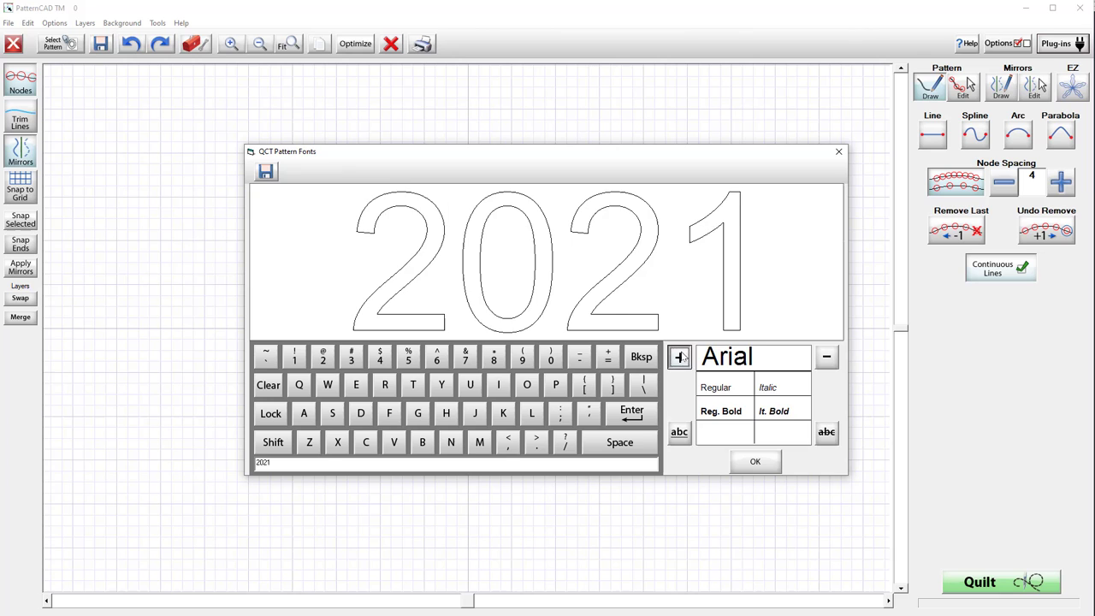
- Bring up the full font list and page down to the Lucida and Microsoft typefaces
{"action": "left_click", "coordinate": [753, 366]}
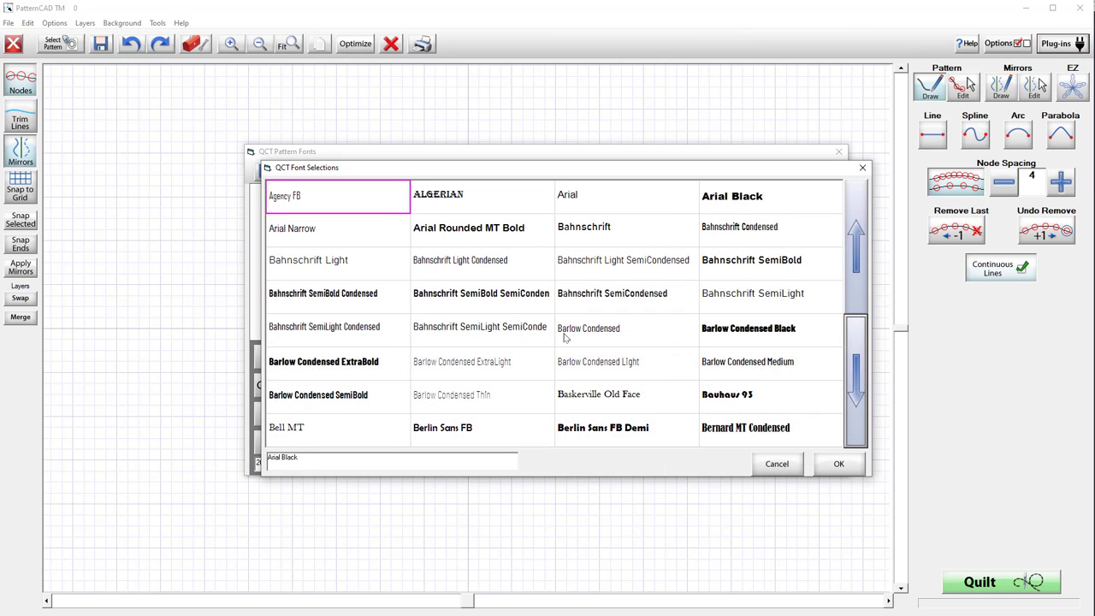
{"action": "left_click", "coordinate": [857, 381]}
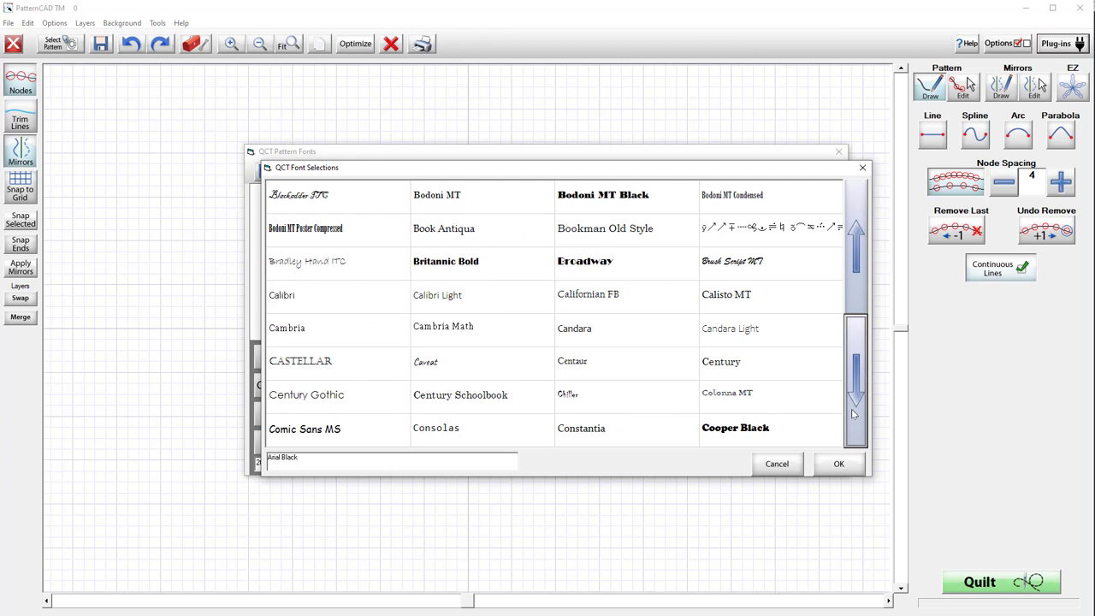
{"action": "left_click", "coordinate": [859, 401]}
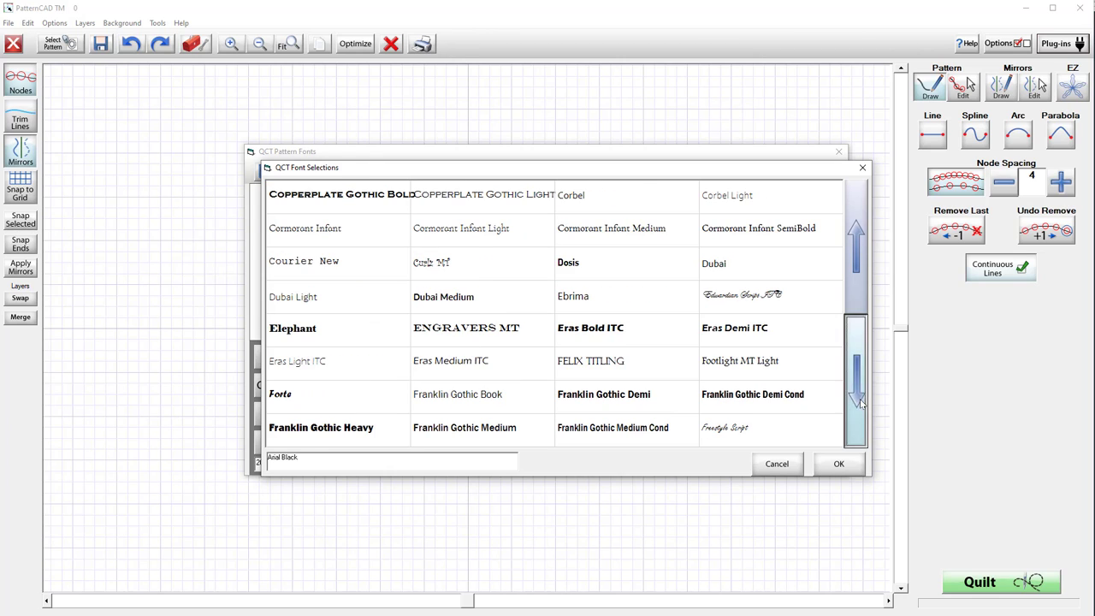
{"action": "left_click", "coordinate": [860, 398]}
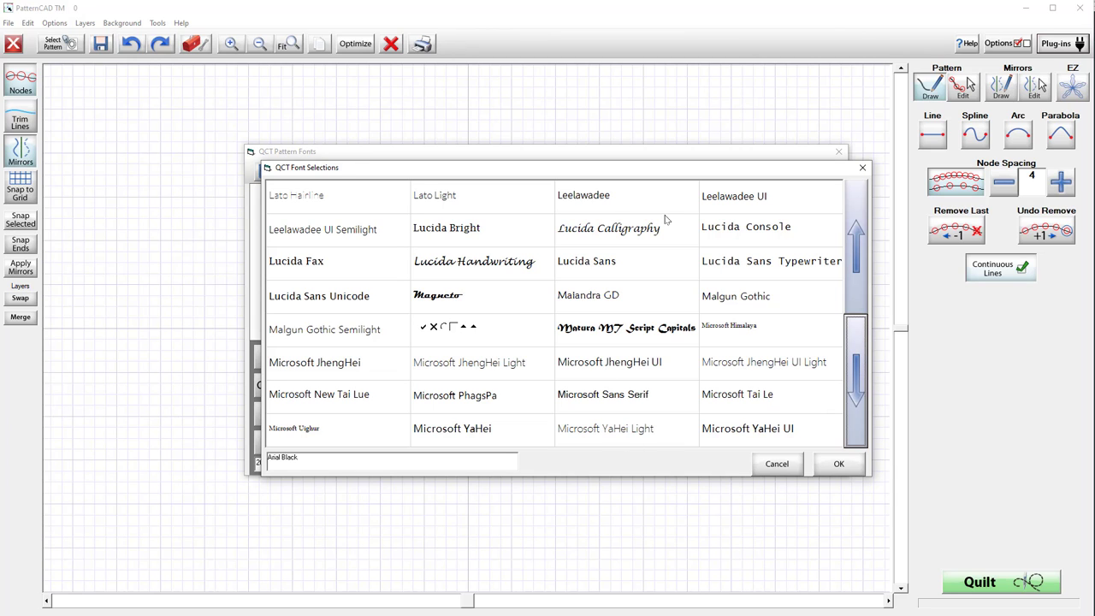
- Choose Lucida Sans from the font list, then step forward to Matura MT Script Capitals
{"action": "left_click", "coordinate": [590, 264]}
{"action": "left_click", "coordinate": [833, 465]}
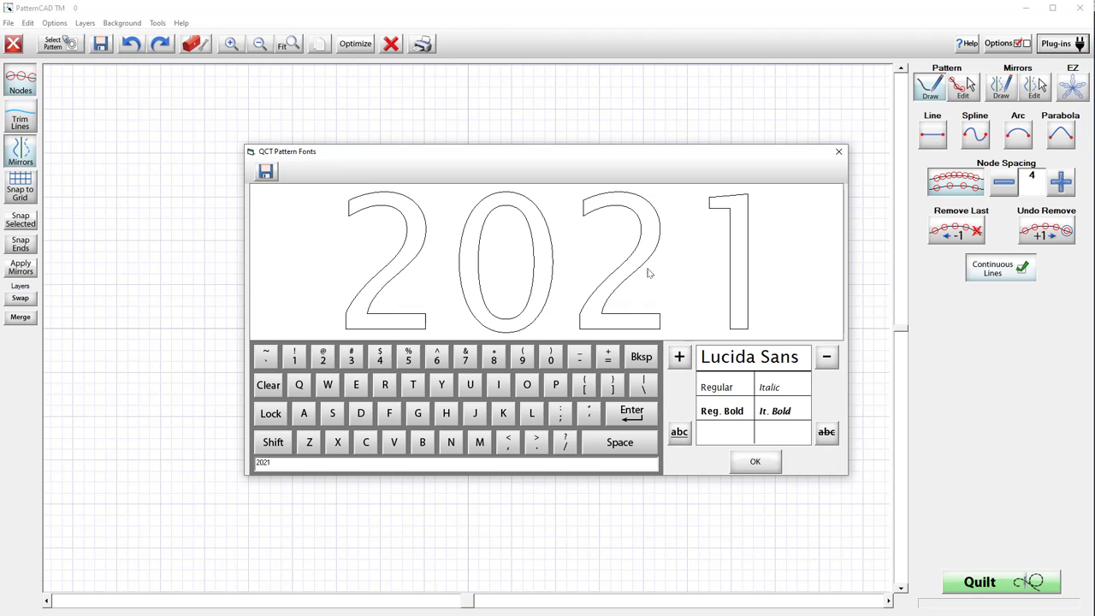
{"action": "left_click", "coordinate": [676, 358]}
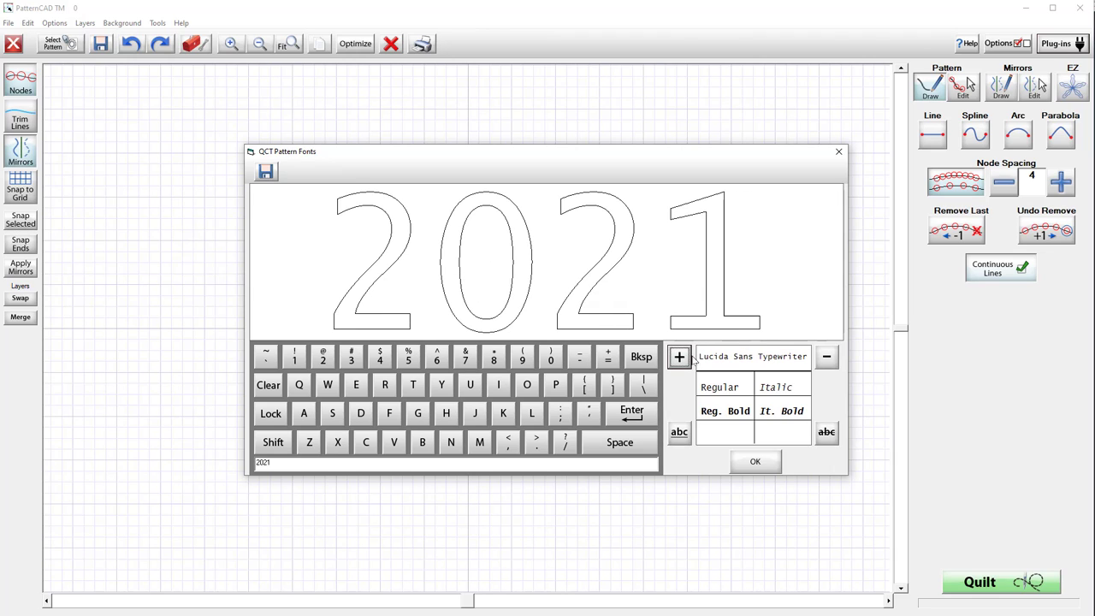
{"action": "left_click", "coordinate": [679, 357]}
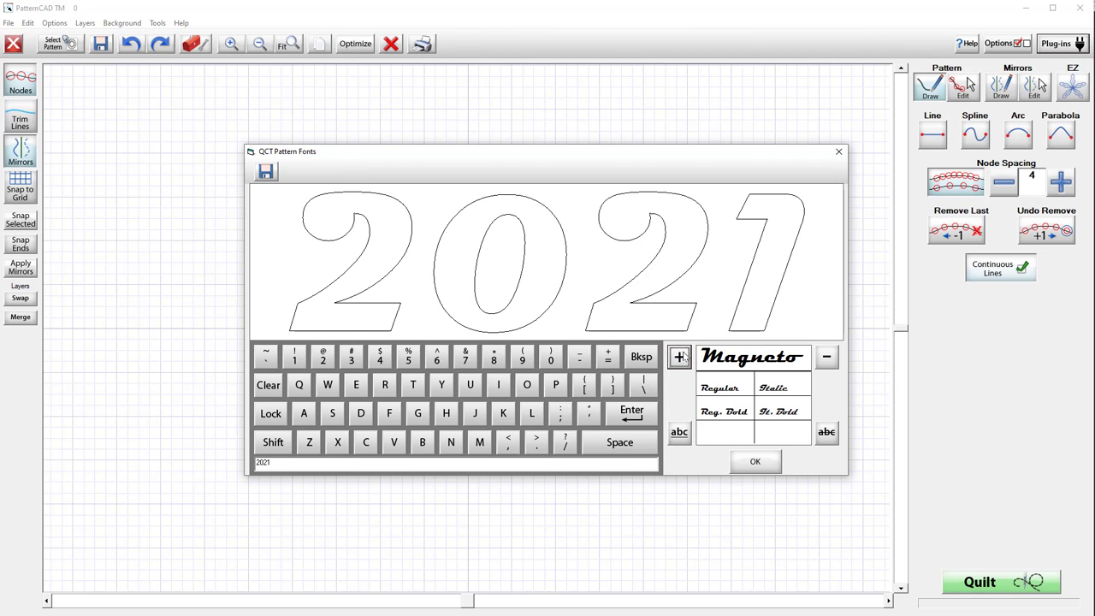
{"action": "left_click", "coordinate": [679, 358]}
{"action": "left_click", "coordinate": [680, 358]}
{"action": "left_click", "coordinate": [680, 358]}
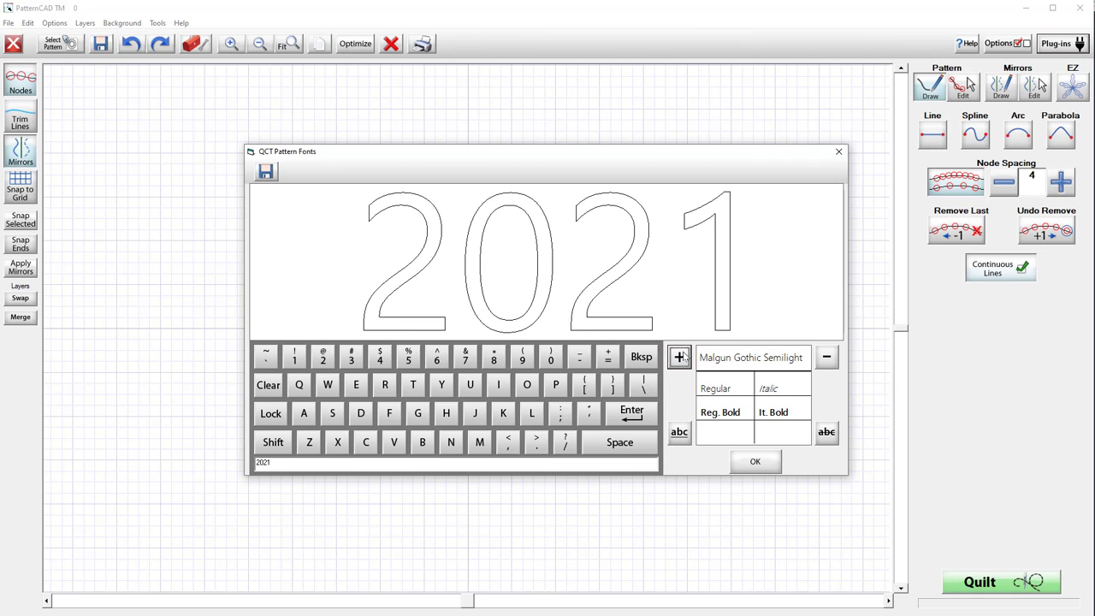
{"action": "left_click", "coordinate": [680, 357]}
{"action": "left_click", "coordinate": [681, 358]}
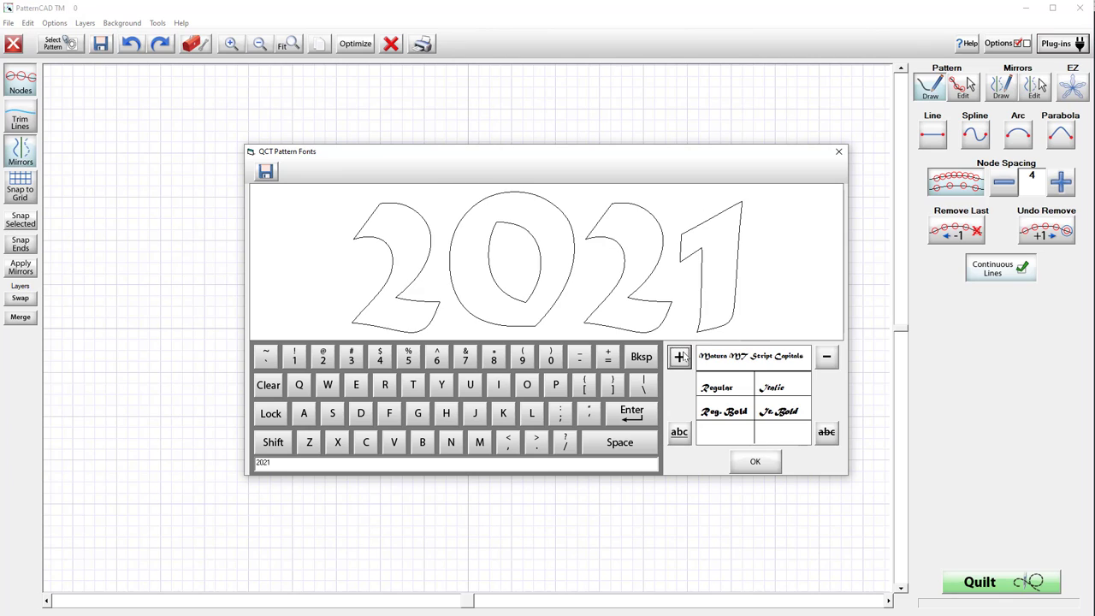
- Step through the Microsoft fonts past YaHei Light, then back one to Microsoft YaHei
{"action": "left_click", "coordinate": [681, 358]}
{"action": "left_click", "coordinate": [681, 358]}
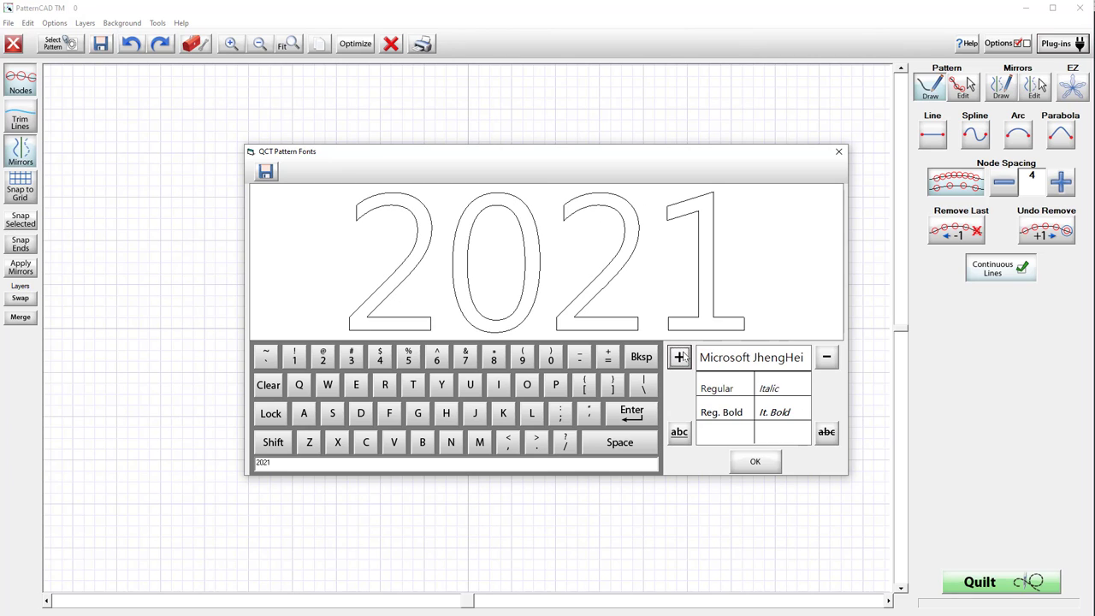
{"action": "left_click", "coordinate": [681, 357]}
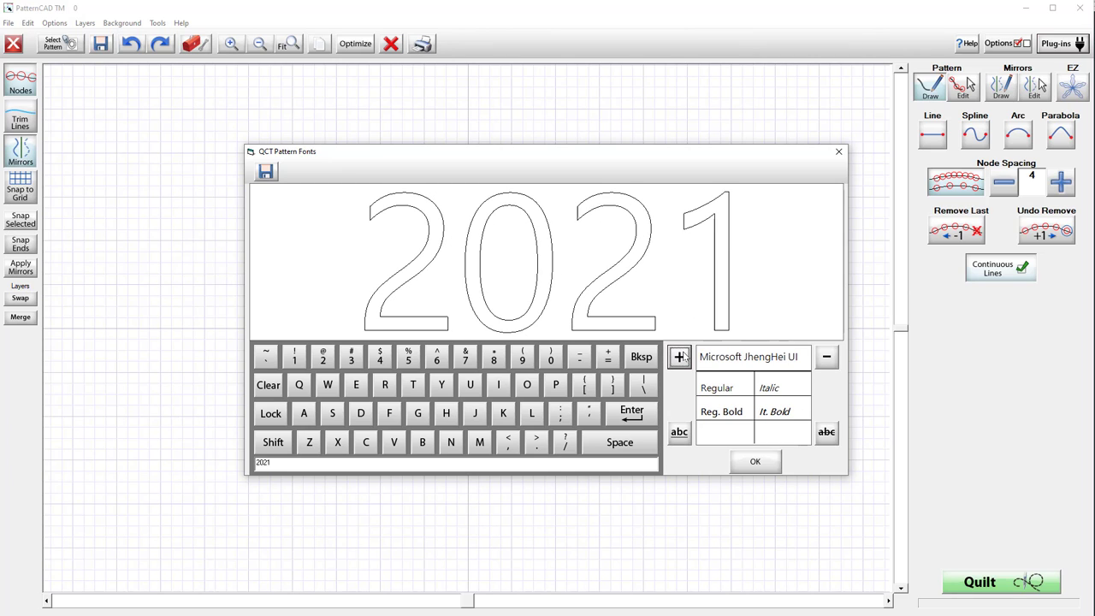
{"action": "left_click", "coordinate": [681, 357]}
{"action": "left_click", "coordinate": [681, 357]}
{"action": "left_click", "coordinate": [681, 358]}
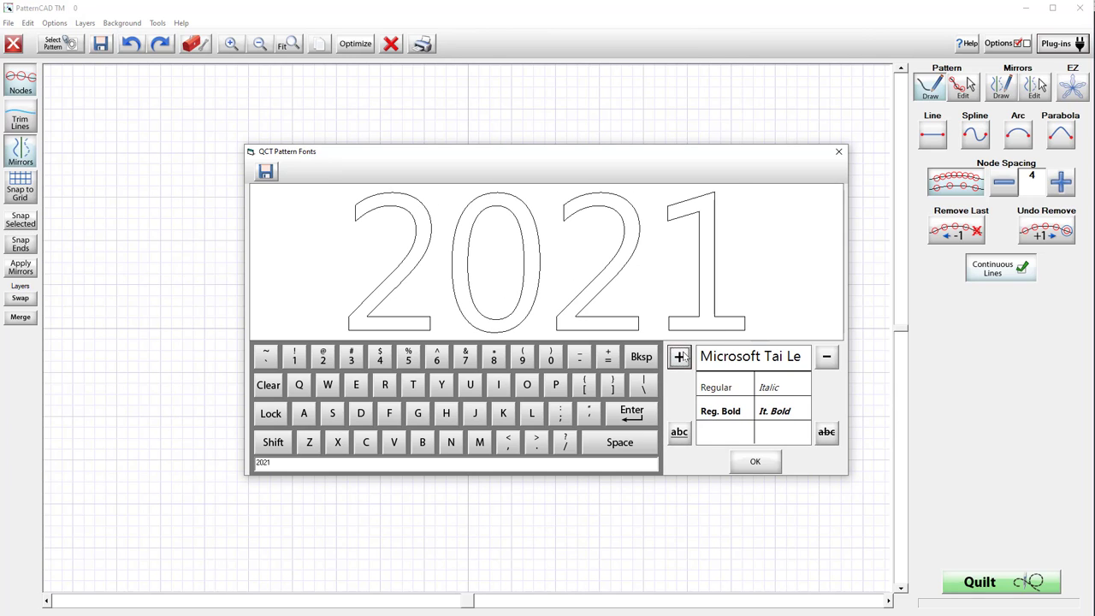
{"action": "left_click", "coordinate": [681, 358]}
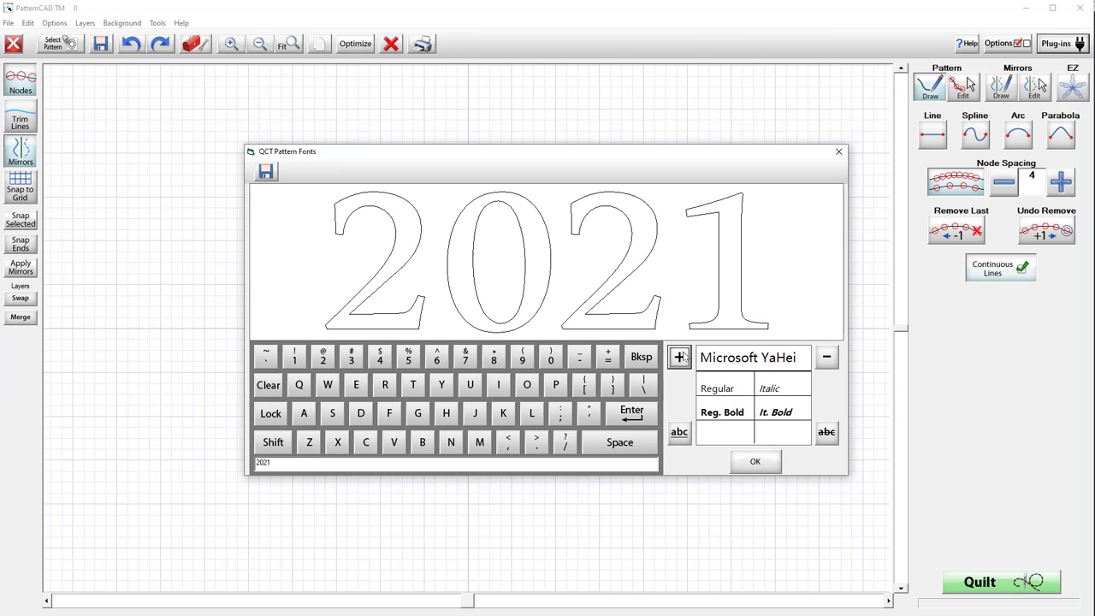
{"action": "left_click", "coordinate": [681, 358]}
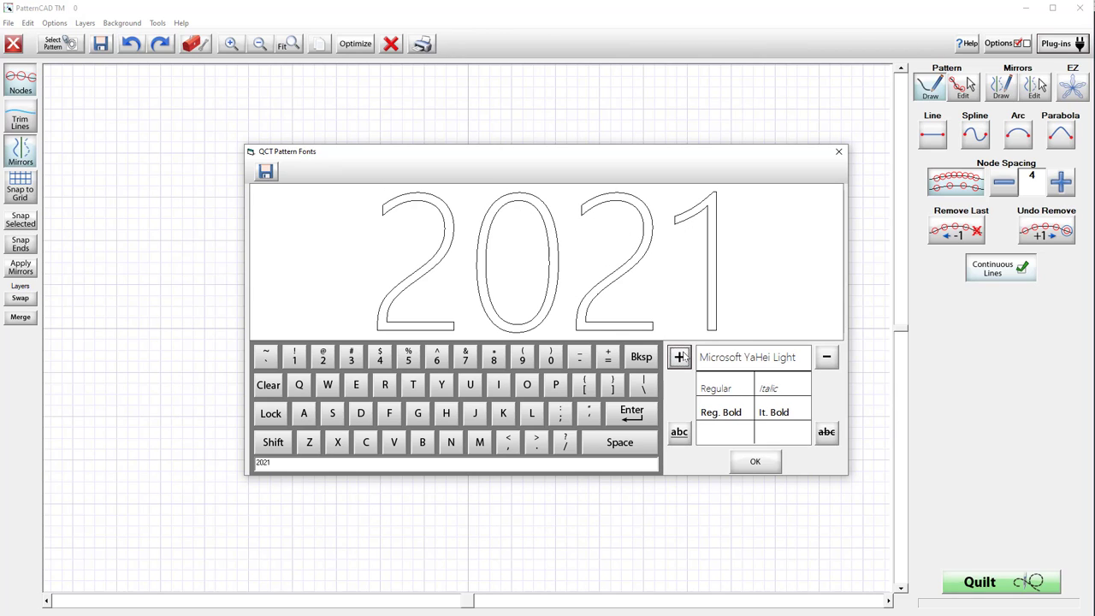
{"action": "left_click", "coordinate": [824, 359]}
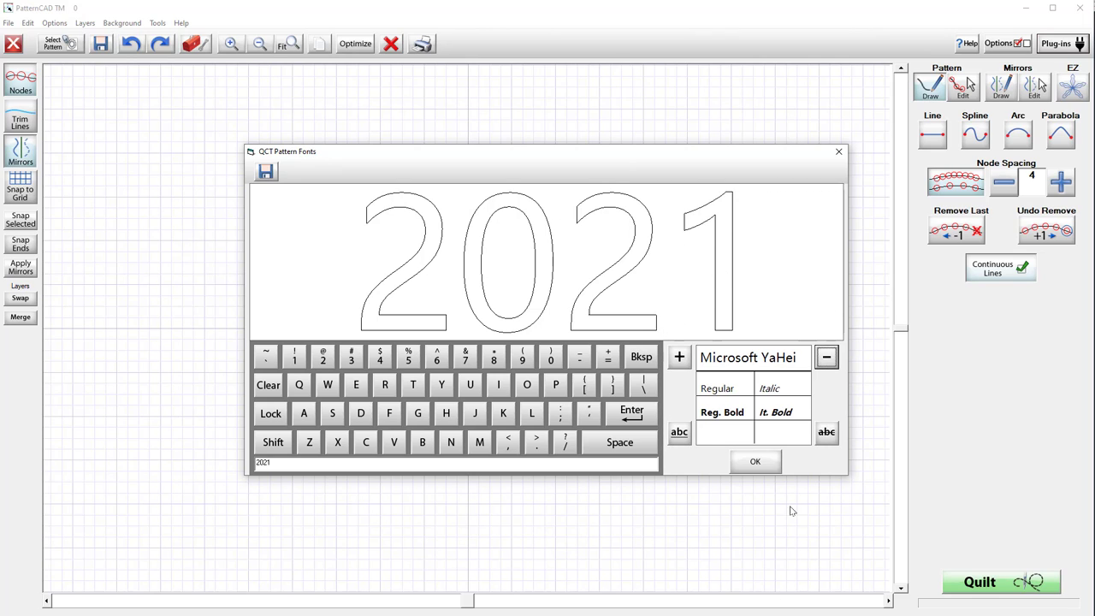
- After previewing italic styles, apply Microsoft YaHei Reg. Bold to 2021 and confirm
{"action": "left_click", "coordinate": [723, 413]}
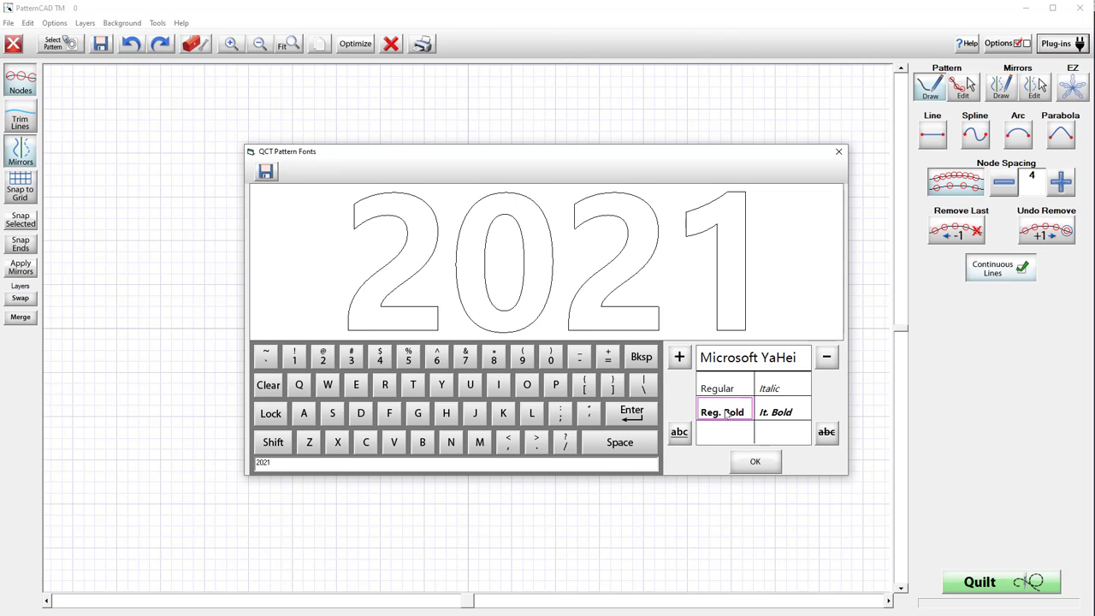
{"action": "left_click", "coordinate": [788, 414]}
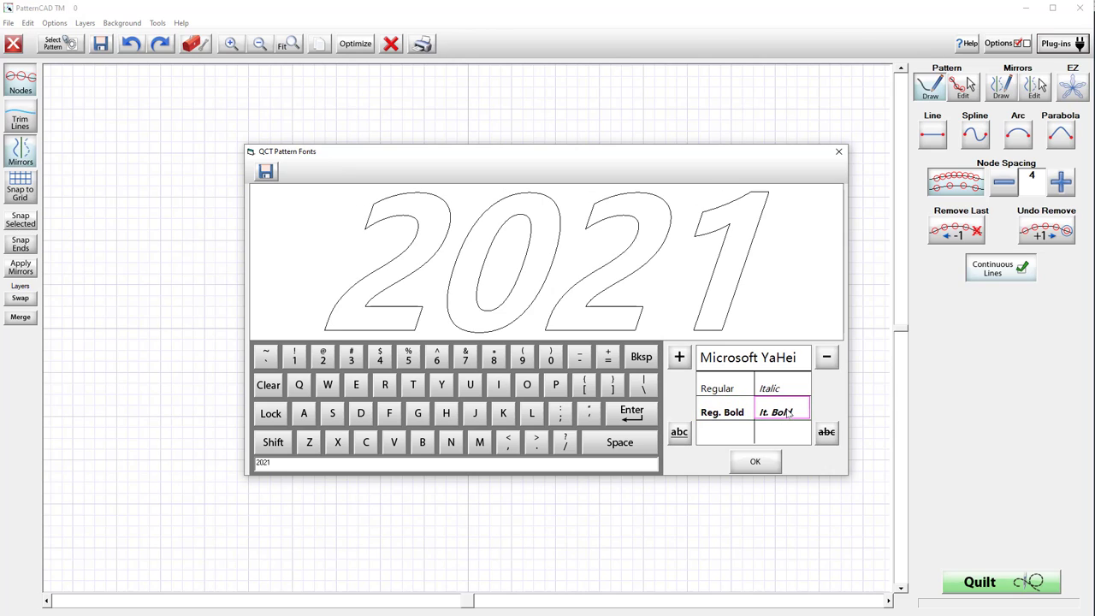
{"action": "left_click", "coordinate": [783, 389]}
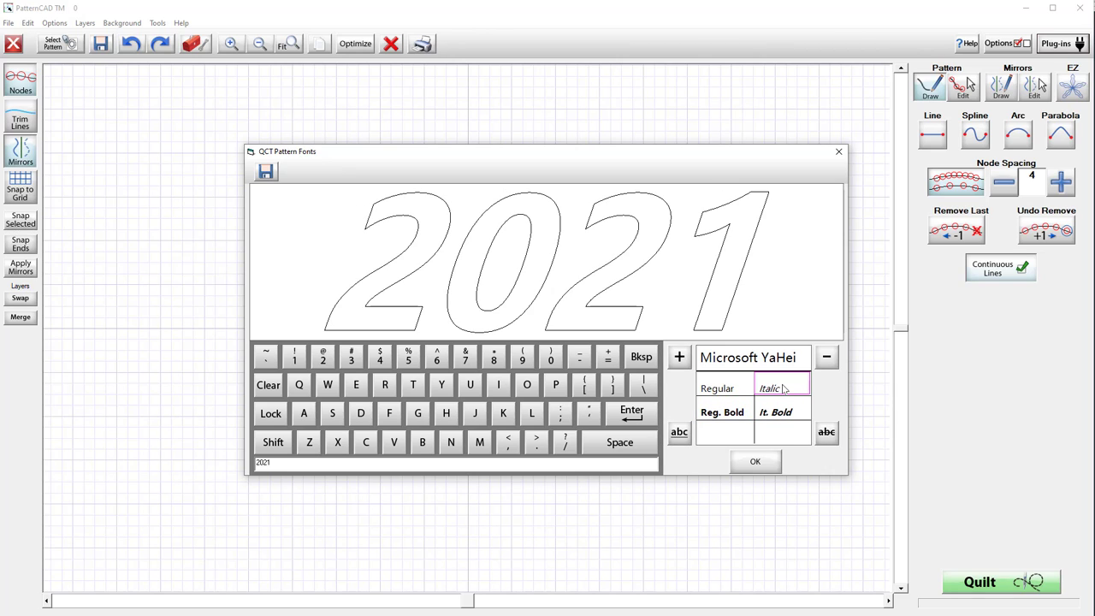
{"action": "left_click", "coordinate": [723, 412]}
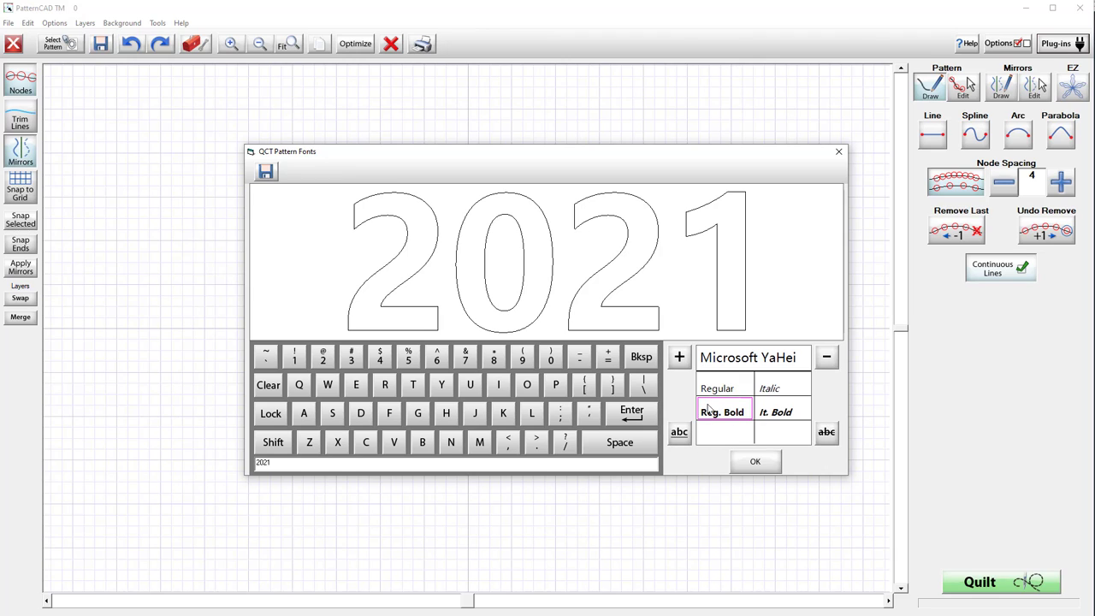
{"action": "left_click", "coordinate": [763, 463]}
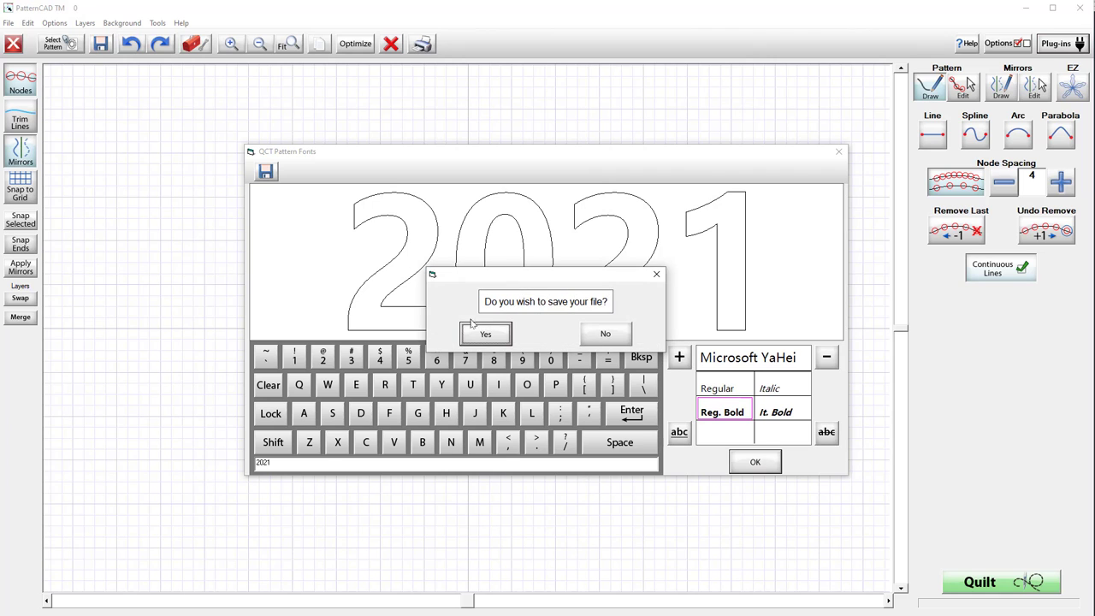
- Agree to save, then create a new 'vidoes' folder and enter it
{"action": "left_click", "coordinate": [491, 333]}
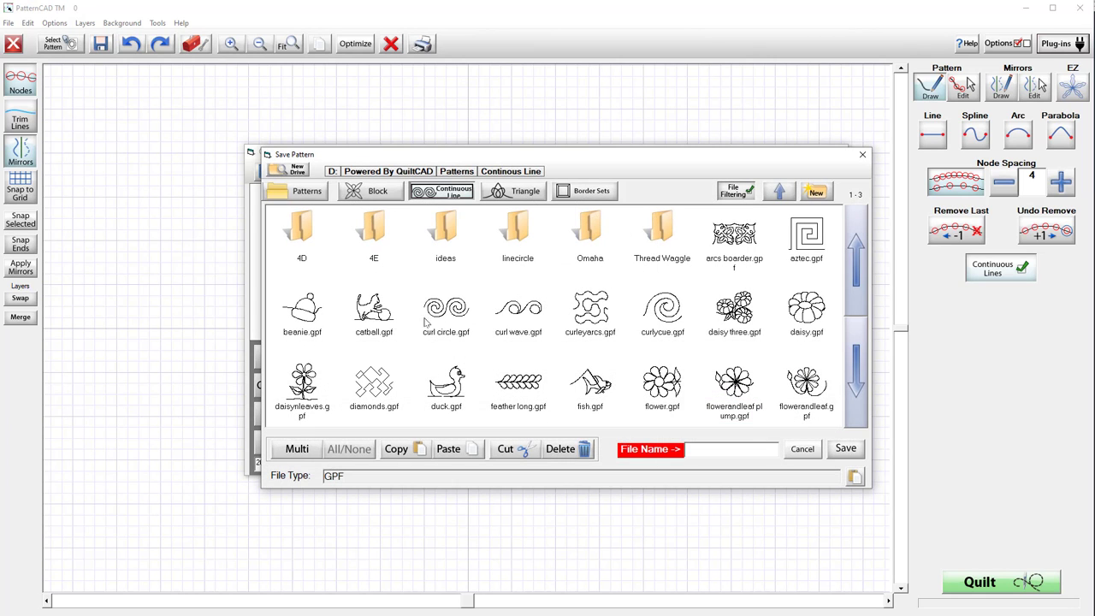
{"action": "left_click", "coordinate": [819, 195]}
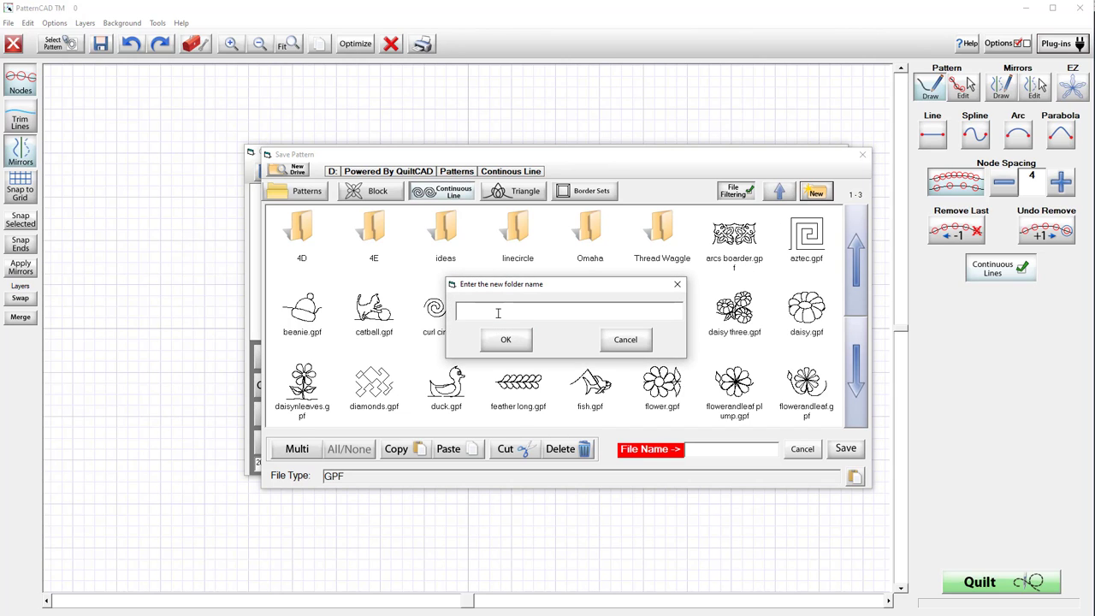
{"action": "type", "text": "Midoes"}
{"action": "left_click", "coordinate": [508, 337]}
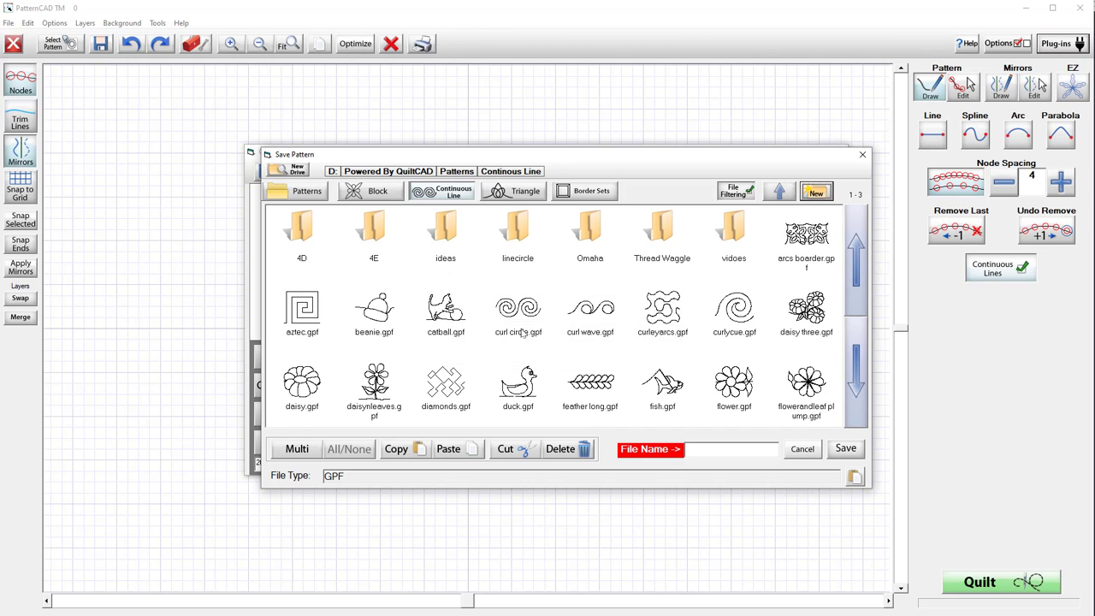
{"action": "double_click", "coordinate": [742, 233]}
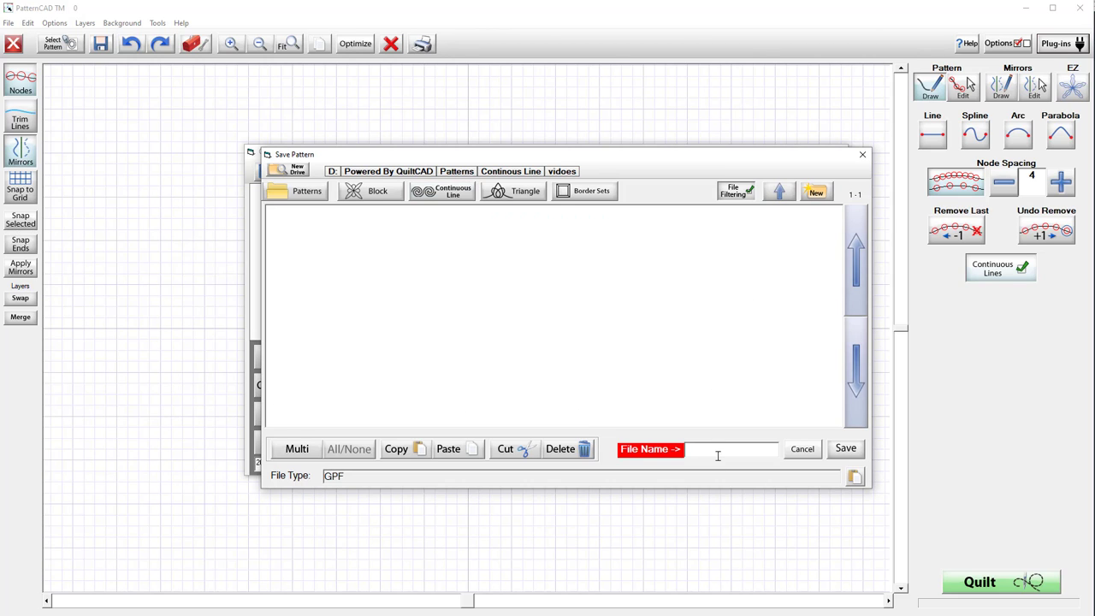
- Save the pattern as 2021 in the vidoes folder
{"action": "left_click", "coordinate": [718, 451]}
{"action": "type", "text": "021"}
{"action": "left_click", "coordinate": [745, 544]}
{"action": "left_click", "coordinate": [846, 449]}
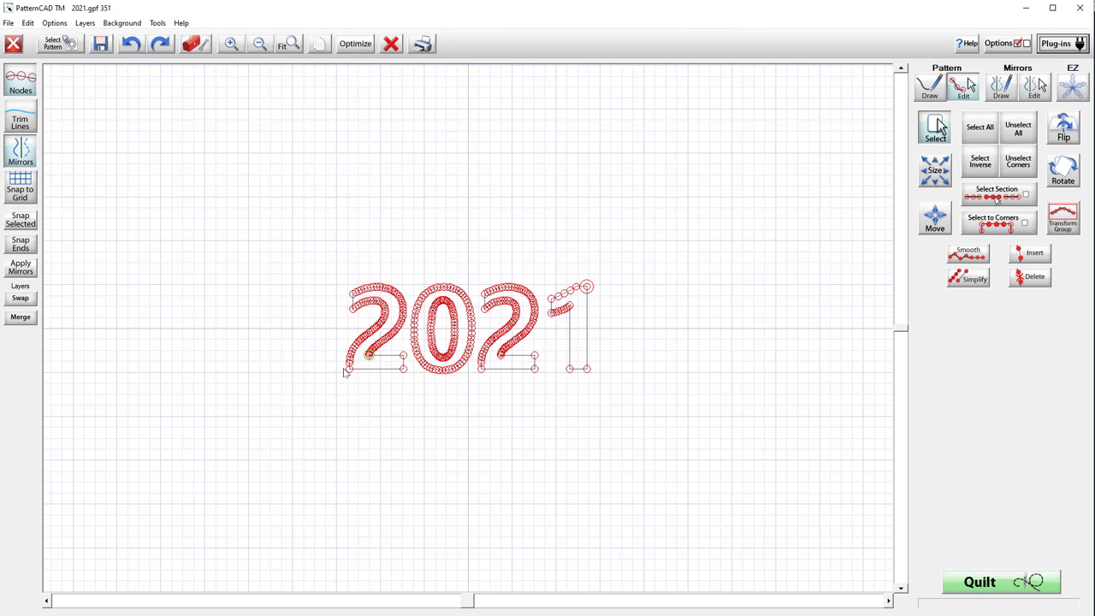
- Box-select the node at the bottom-left corner of the first '2'
{"action": "left_click_drag", "start_coordinate": [356, 380], "coordinate": [343, 371]}
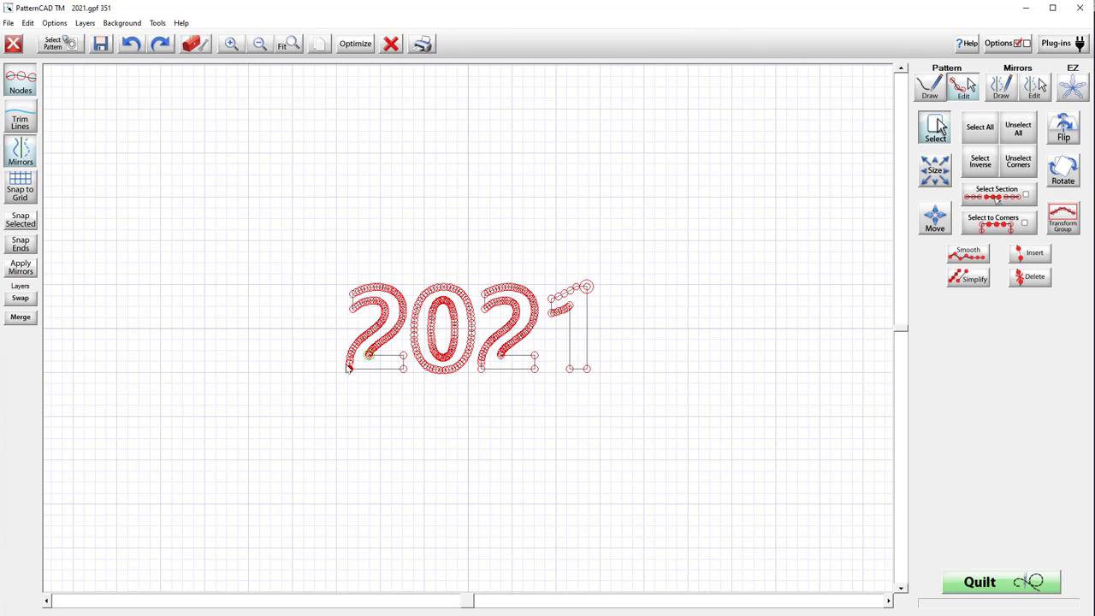
- Make the selected node the stitching start point with Tools > Move Start Point
{"action": "left_click", "coordinate": [158, 24]}
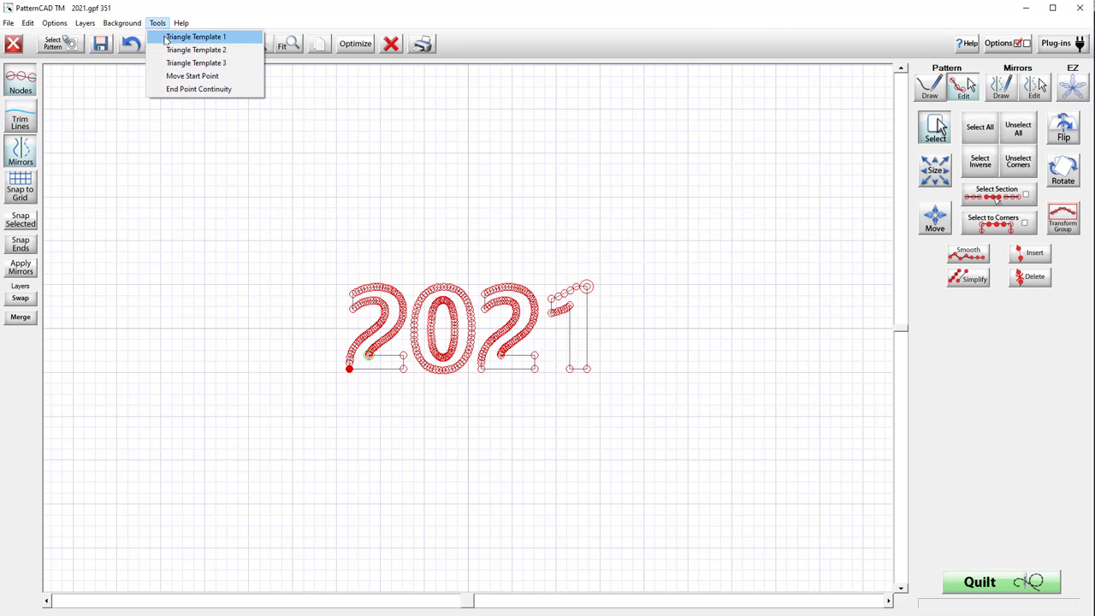
{"action": "left_click", "coordinate": [193, 75]}
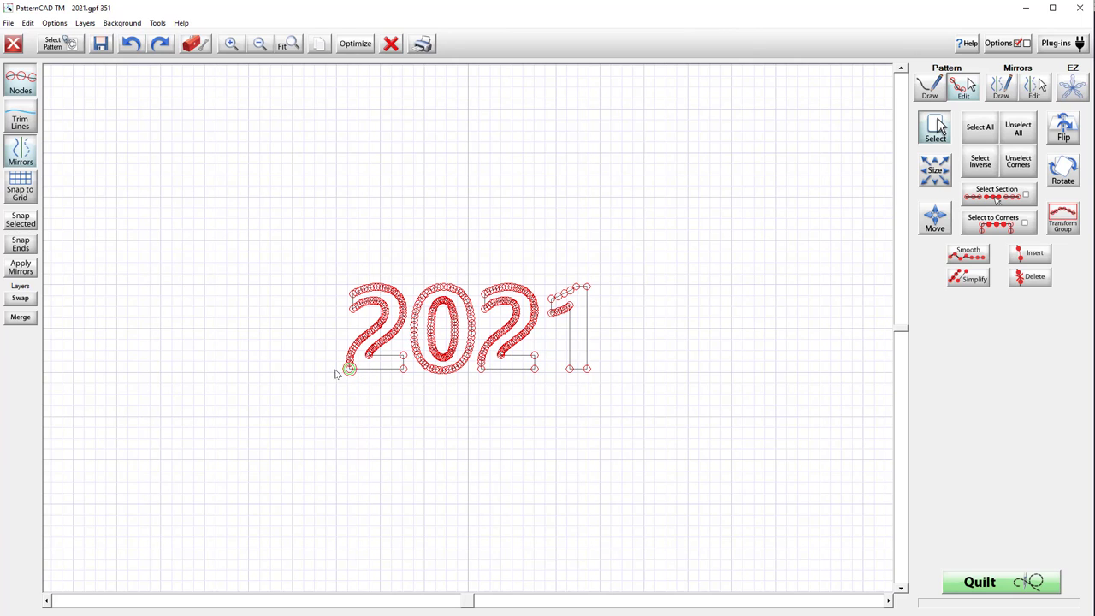
- Enter the Optimize view and advance the stitch-order counter one object
{"action": "left_click", "coordinate": [356, 47]}
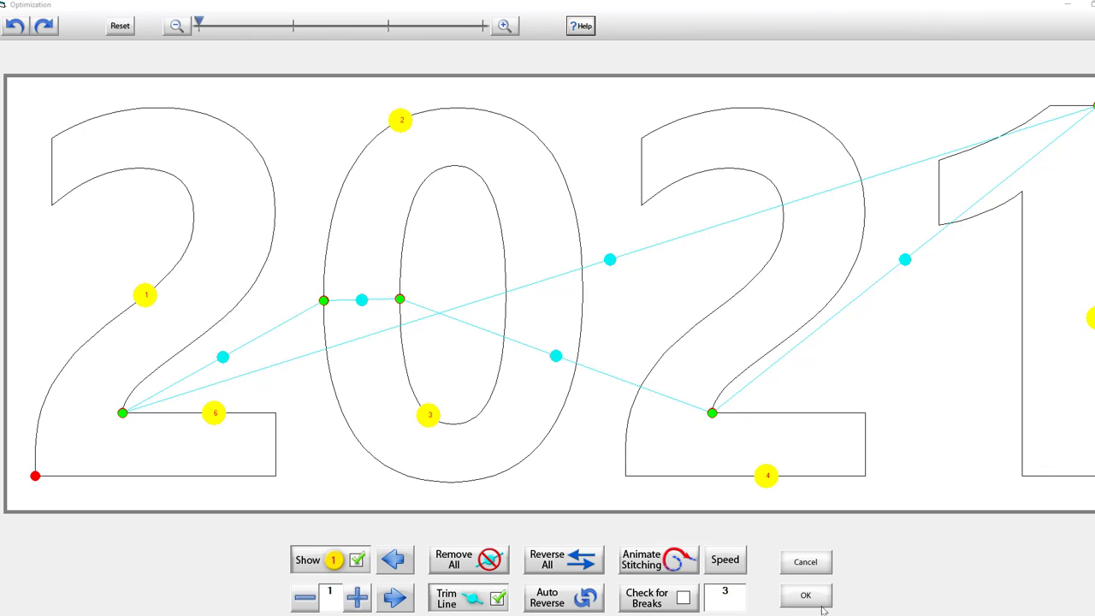
{"action": "left_click", "coordinate": [355, 599]}
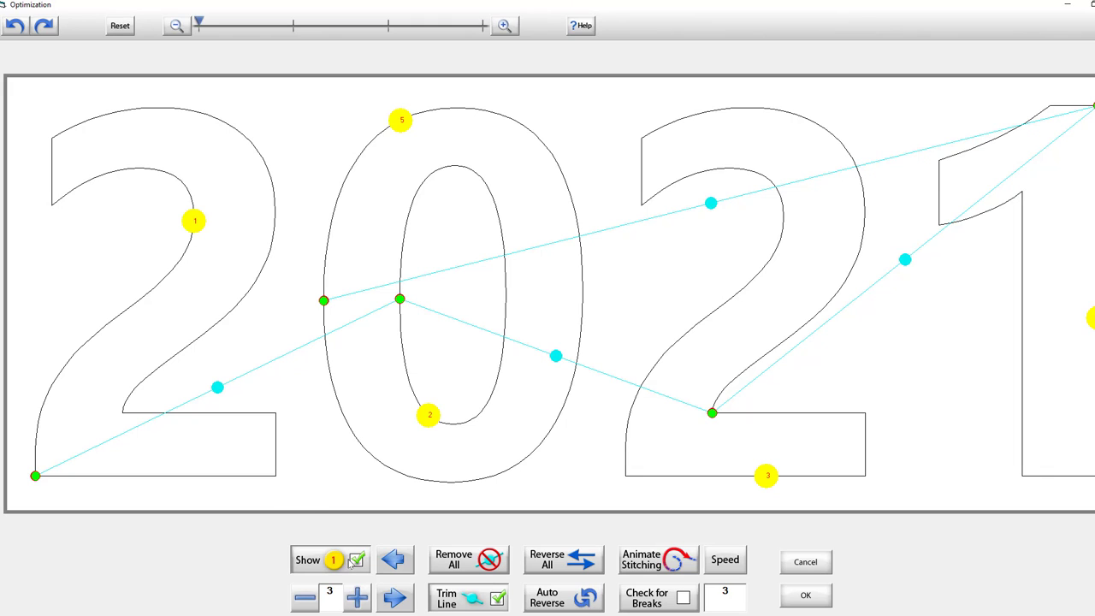
- Renumber the 0's outer outline third and the second 2 fourth, then accept the order
{"action": "left_click", "coordinate": [303, 601]}
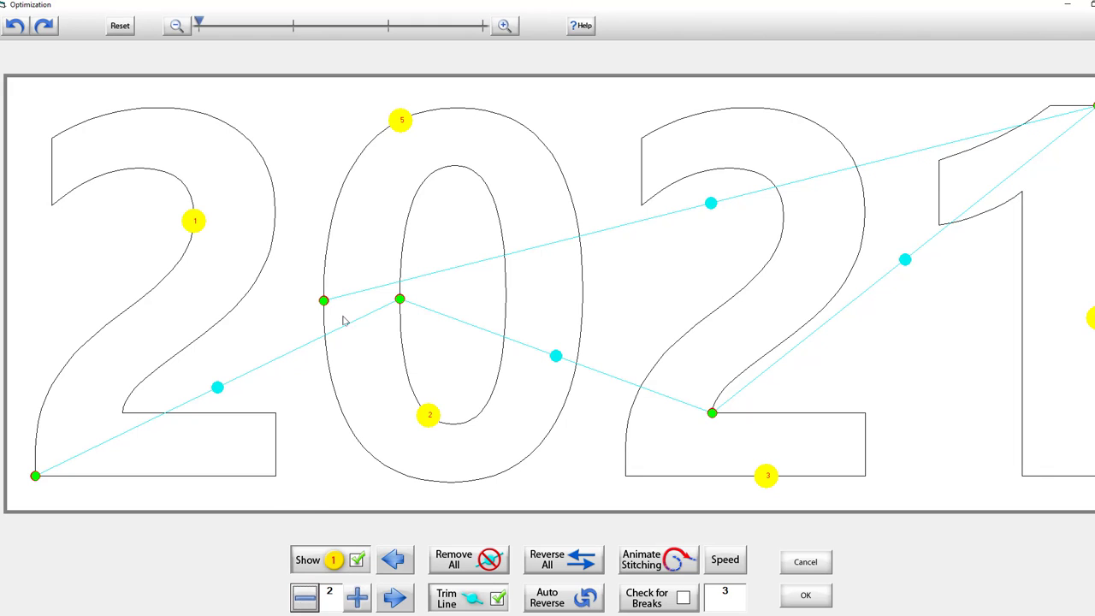
{"action": "left_click", "coordinate": [358, 596]}
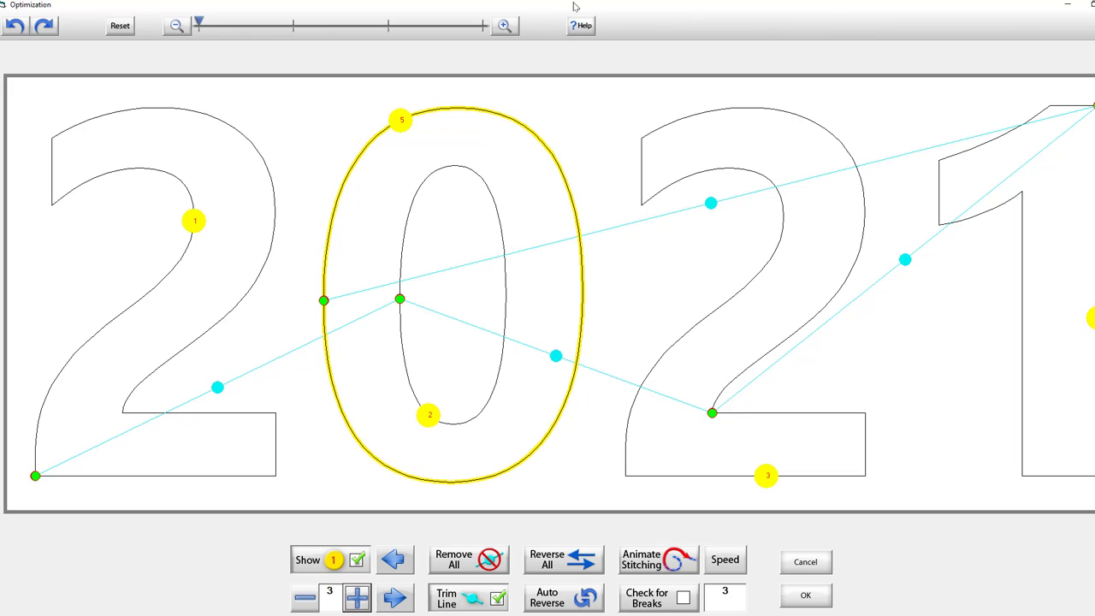
{"action": "left_click", "coordinate": [398, 129]}
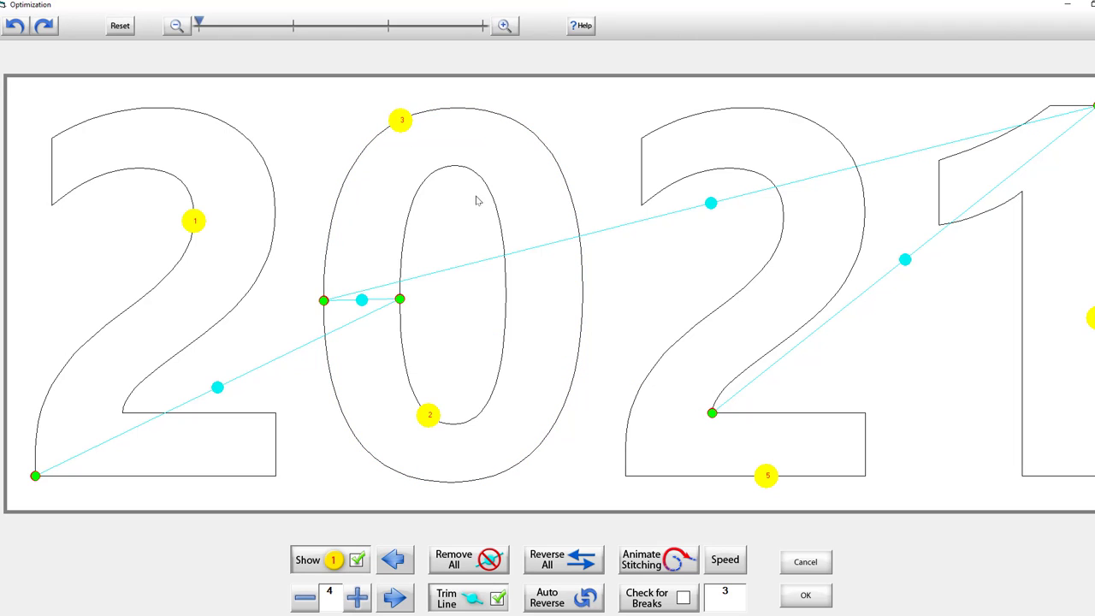
{"action": "left_click", "coordinate": [766, 477]}
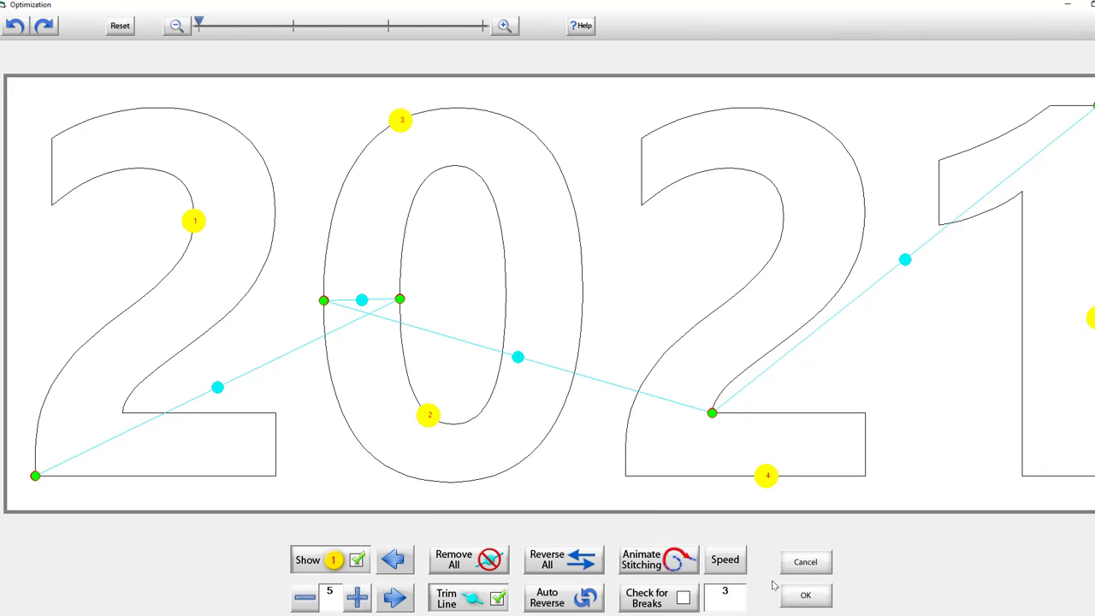
{"action": "left_click", "coordinate": [804, 596]}
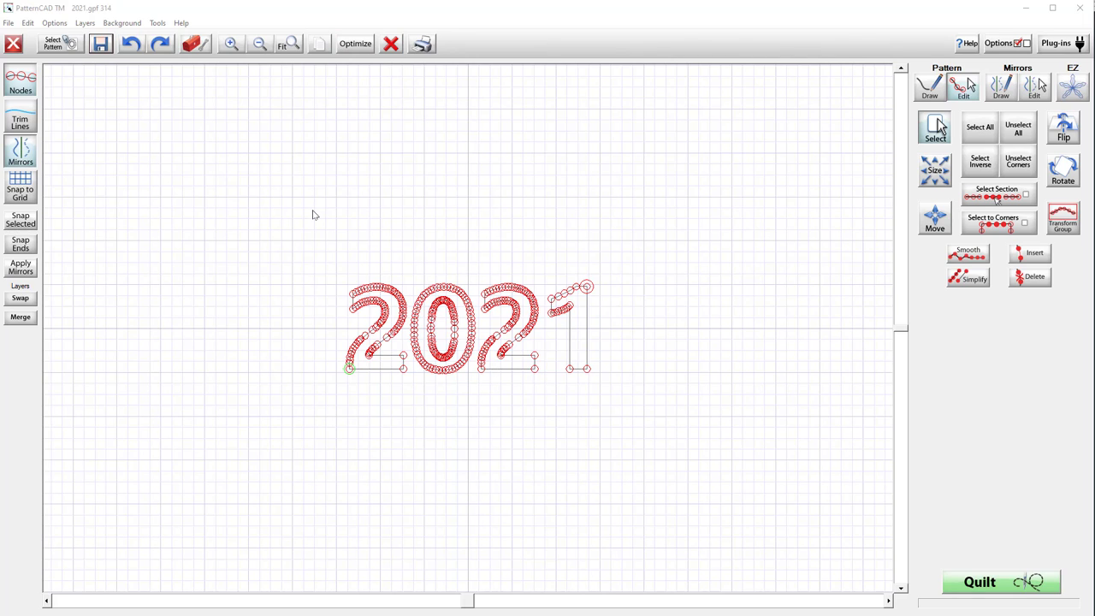
- Overwrite the existing 2021.gpf with the reordered pattern
{"action": "left_click", "coordinate": [100, 44]}
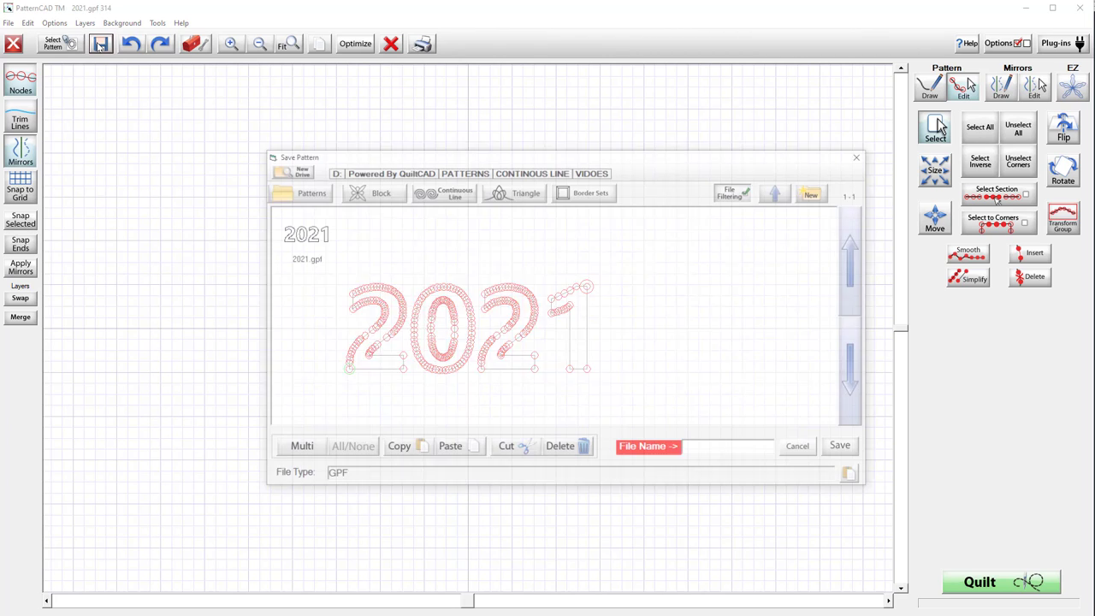
{"action": "left_click", "coordinate": [301, 264]}
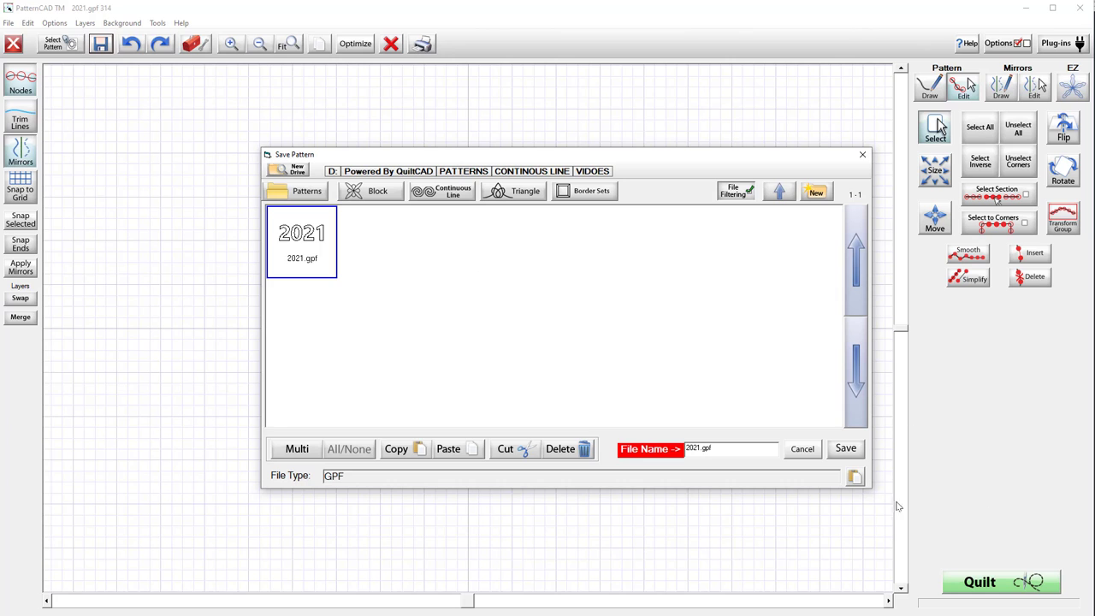
{"action": "left_click", "coordinate": [840, 449]}
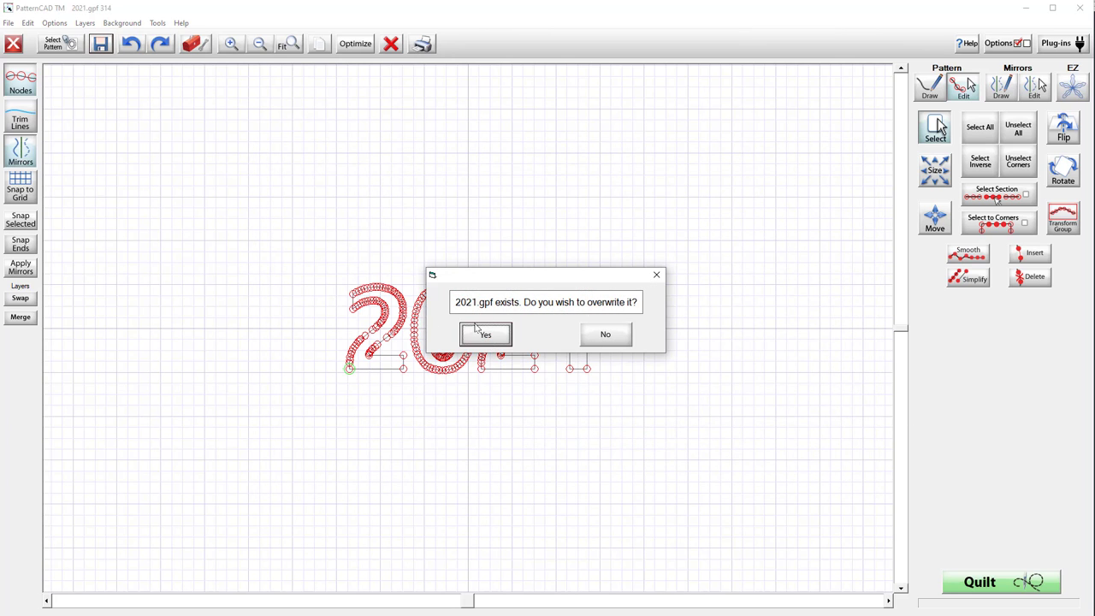
{"action": "left_click", "coordinate": [472, 336]}
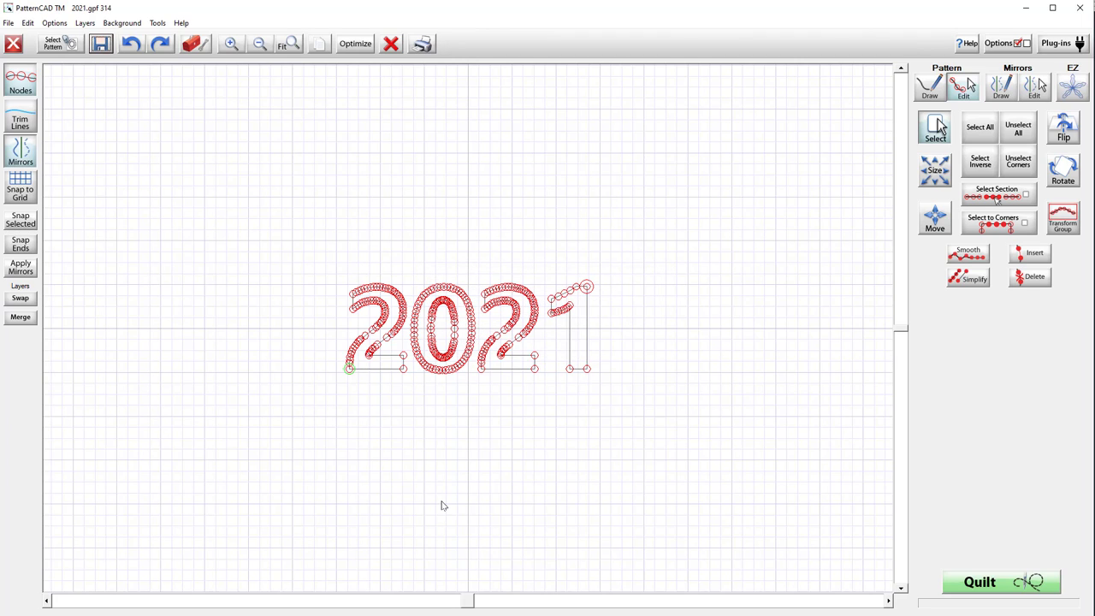